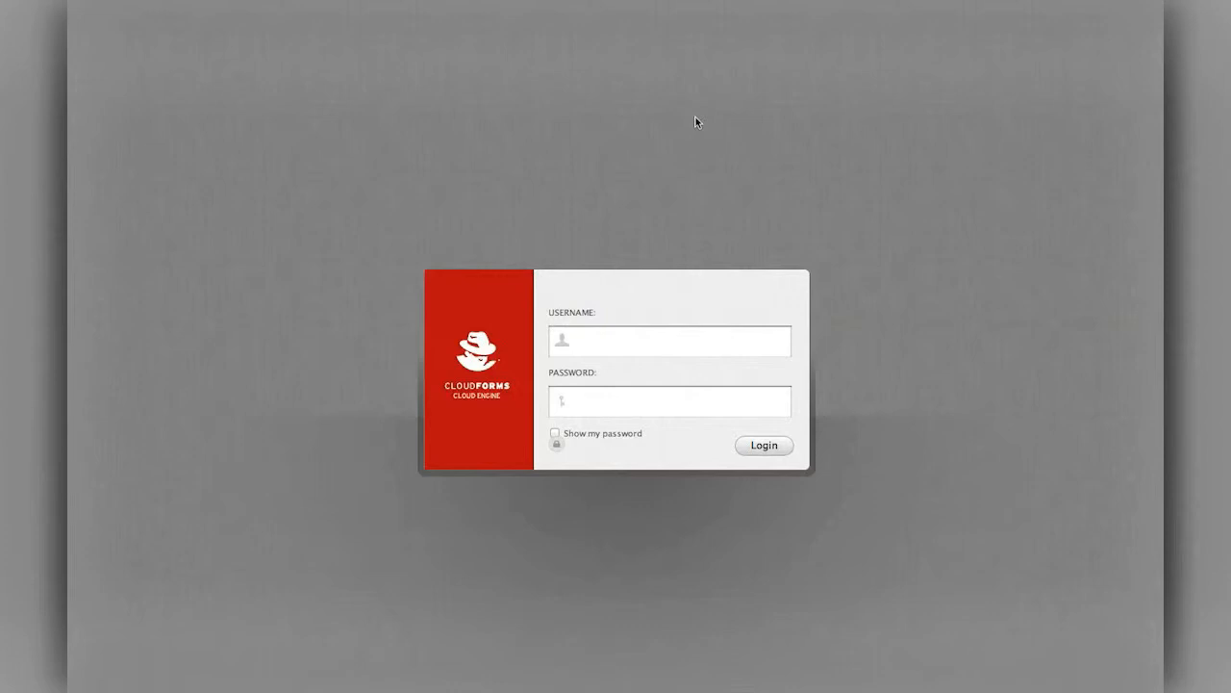
Log in with the user's username and password and go to the Administer area
click(610, 340)
click(618, 395)
text(redhat)
click(780, 447)
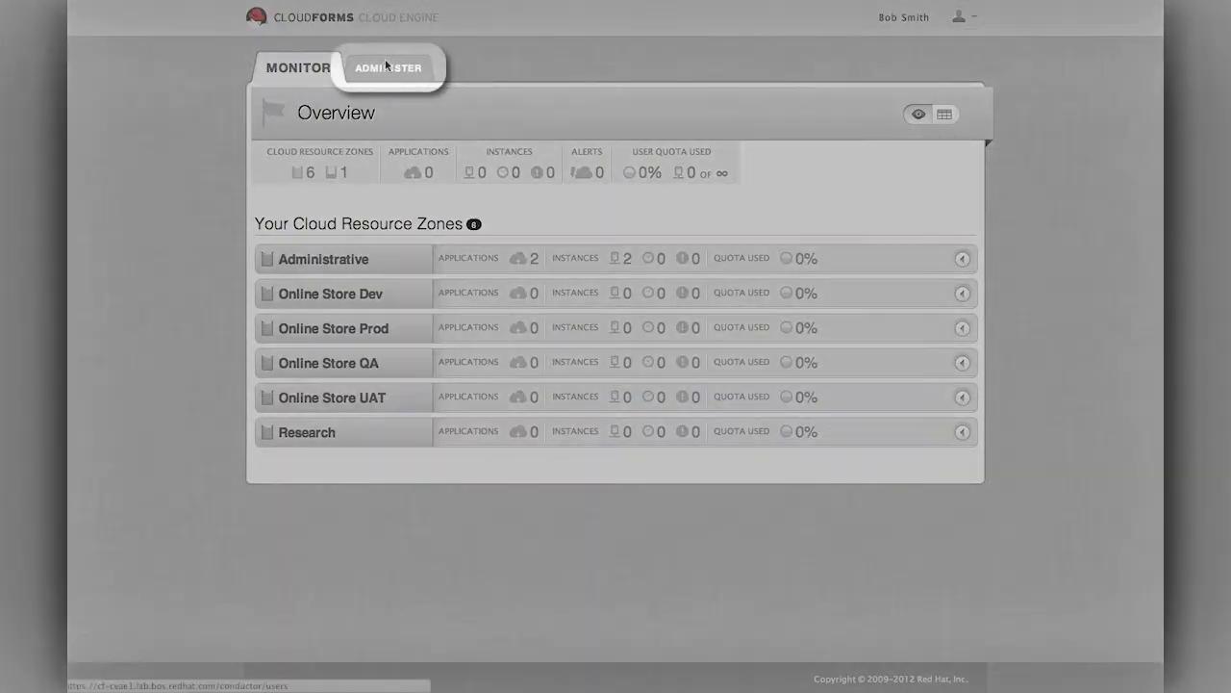
click(385, 65)
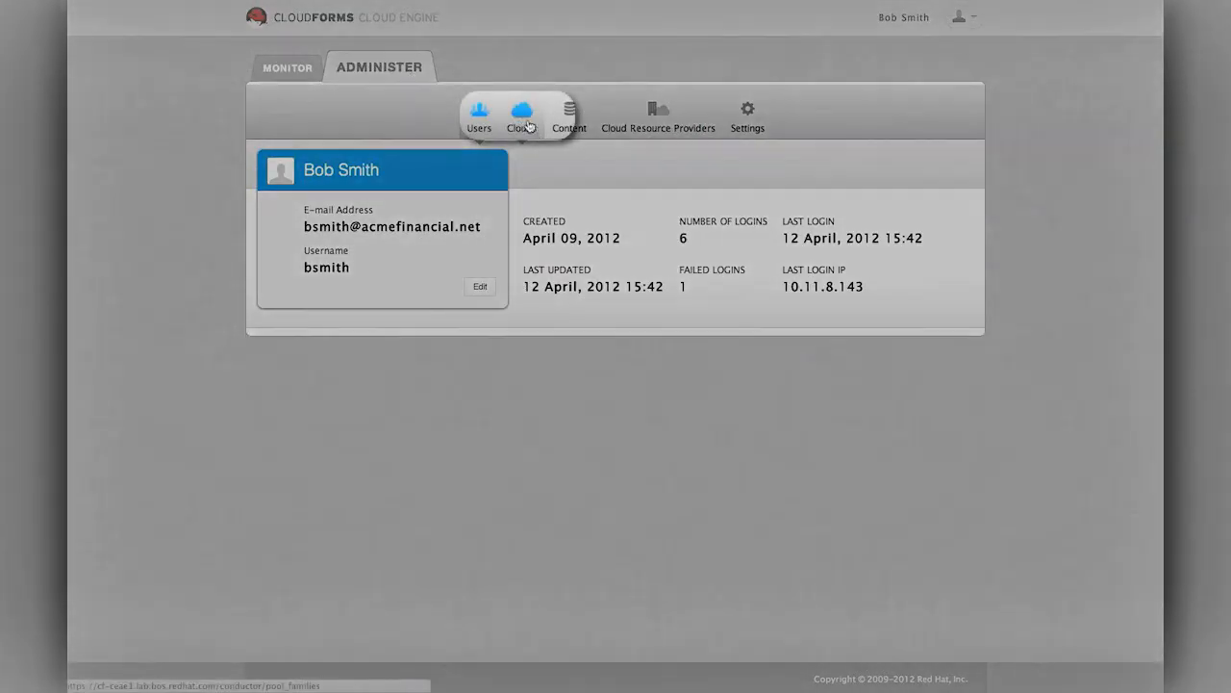
Open the Clouds page to show the User Acceptance Test cloud and its Online Store UAT zone
click(529, 126)
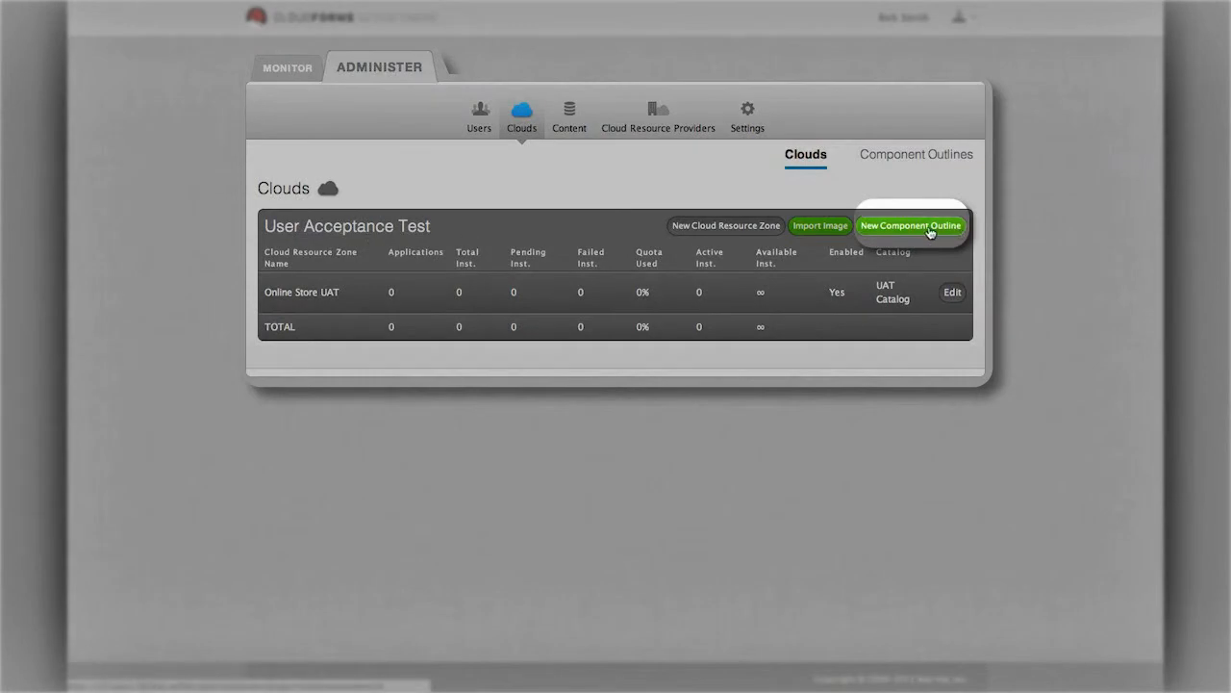
Start a new component outline for the cloud named PostgresandApacheComponent
click(930, 231)
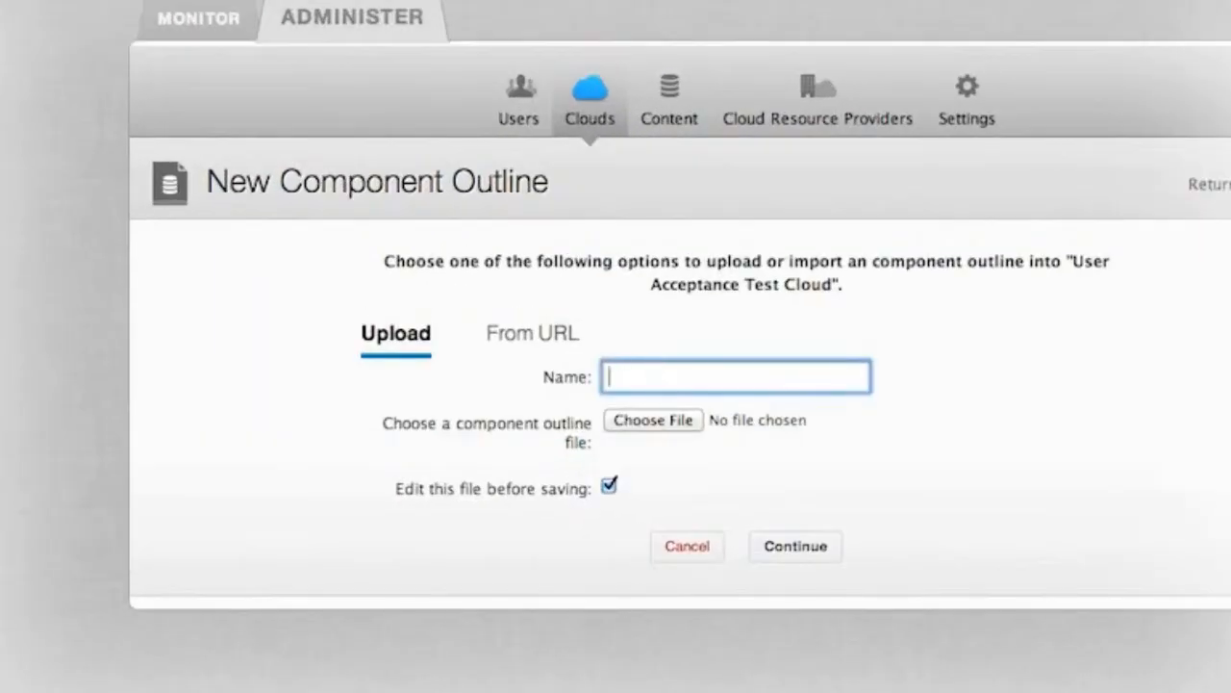
text(PostgresandApacheComponent)
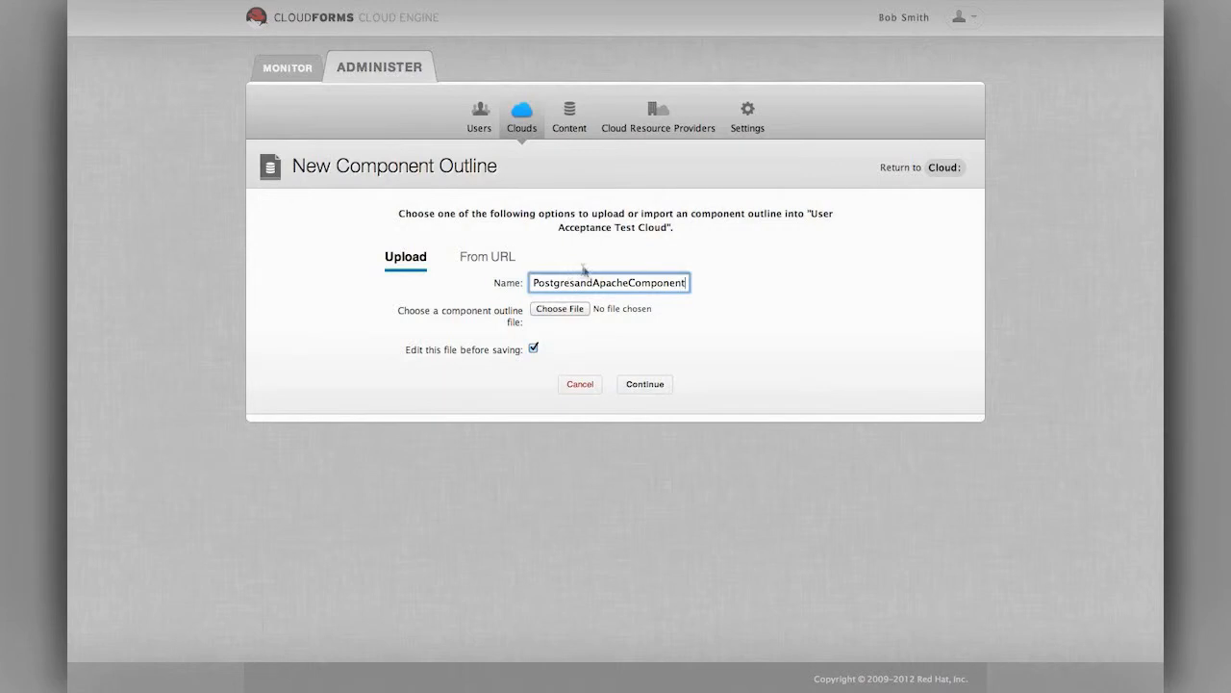
Attach PostgresApacheServer-development-export.xml to the outline and upload it
click(555, 310)
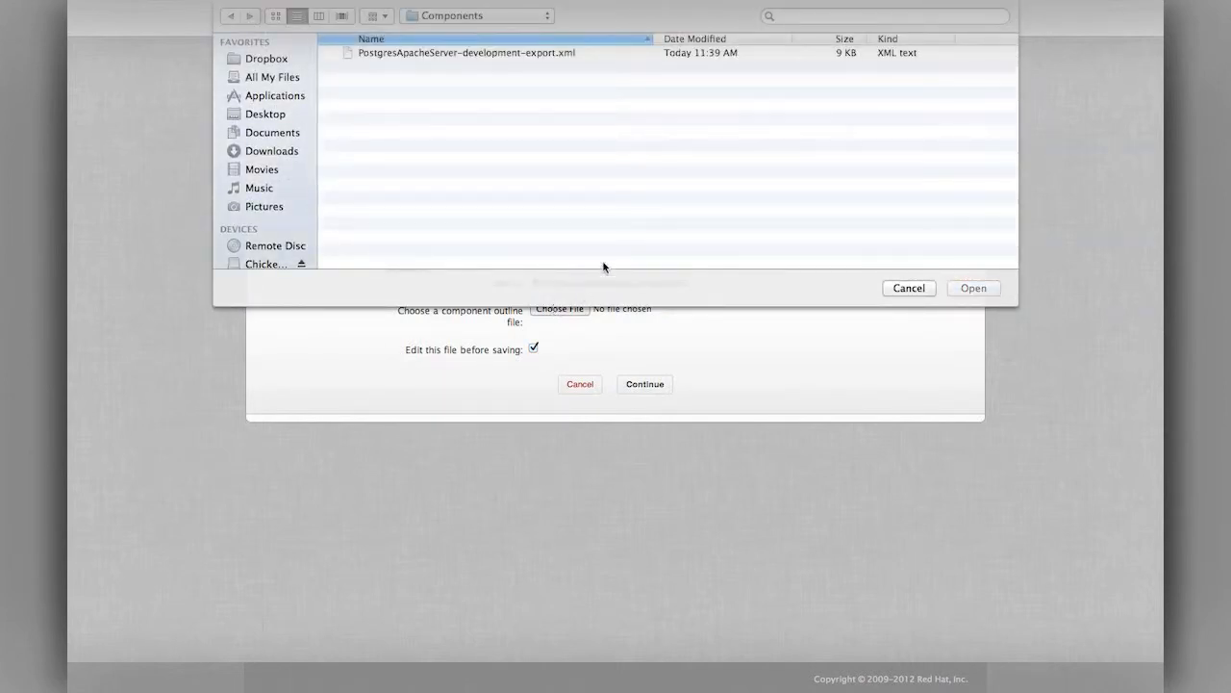
click(503, 54)
click(974, 287)
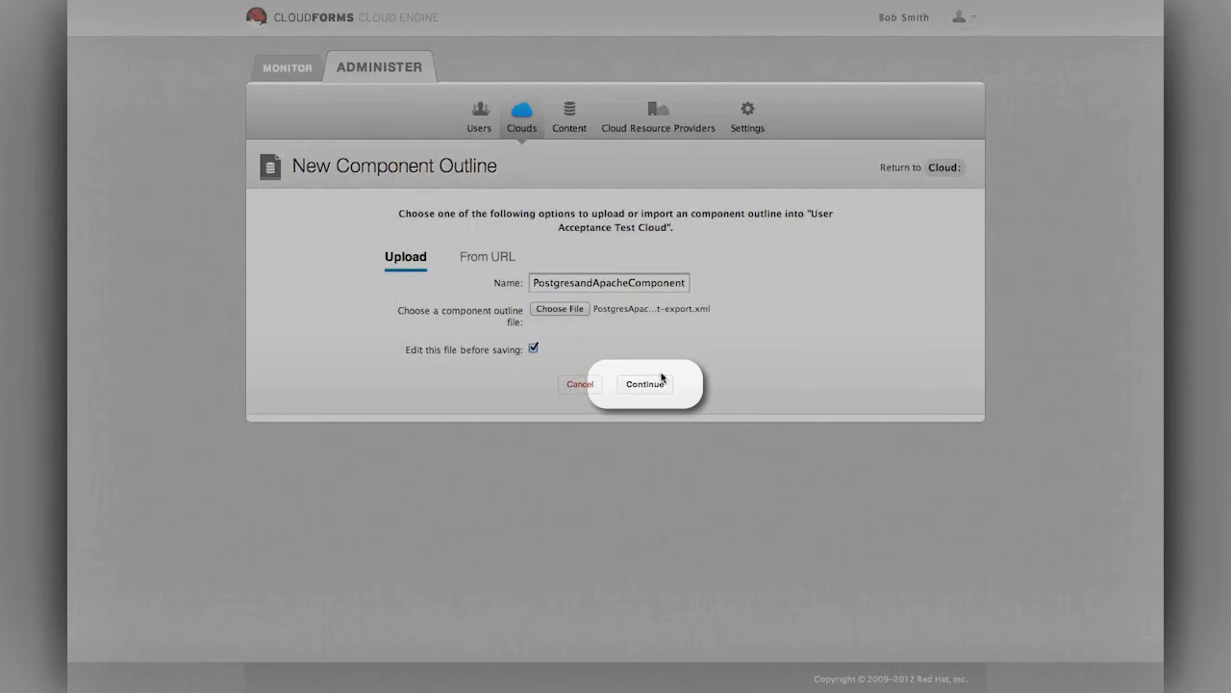
click(661, 381)
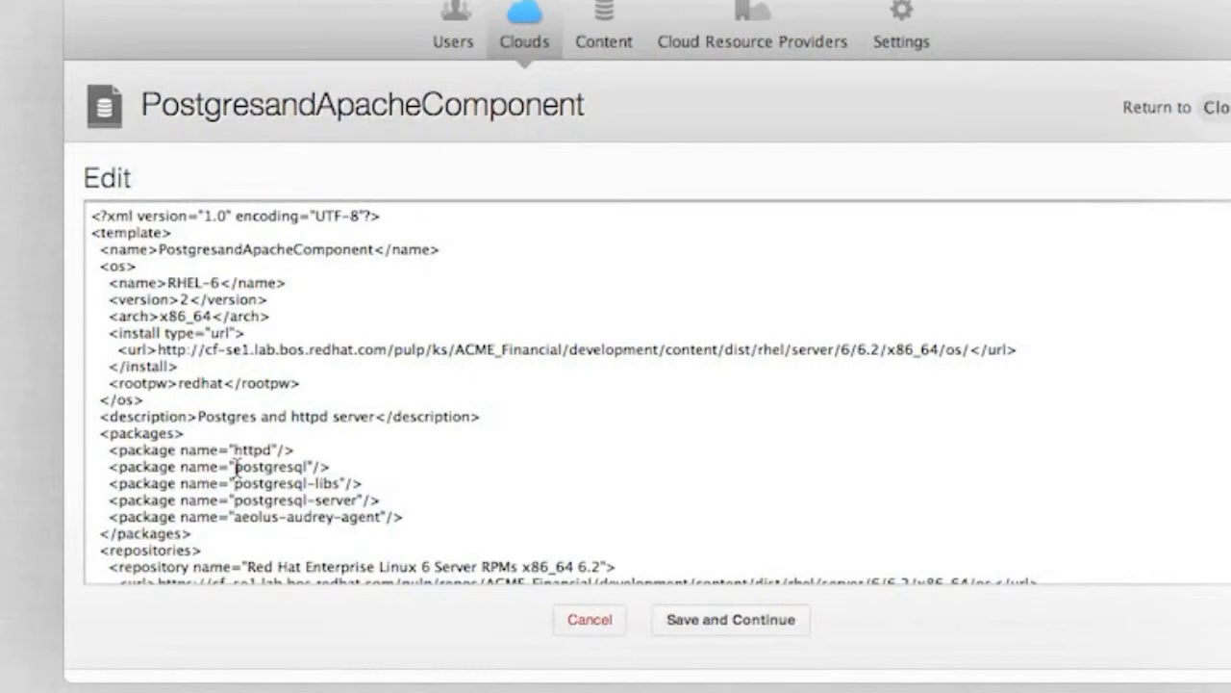
Review the XML's RHEL-6 OS, install URL, httpd and postgresql packages, then save and validate it
drag(104, 282, 297, 279)
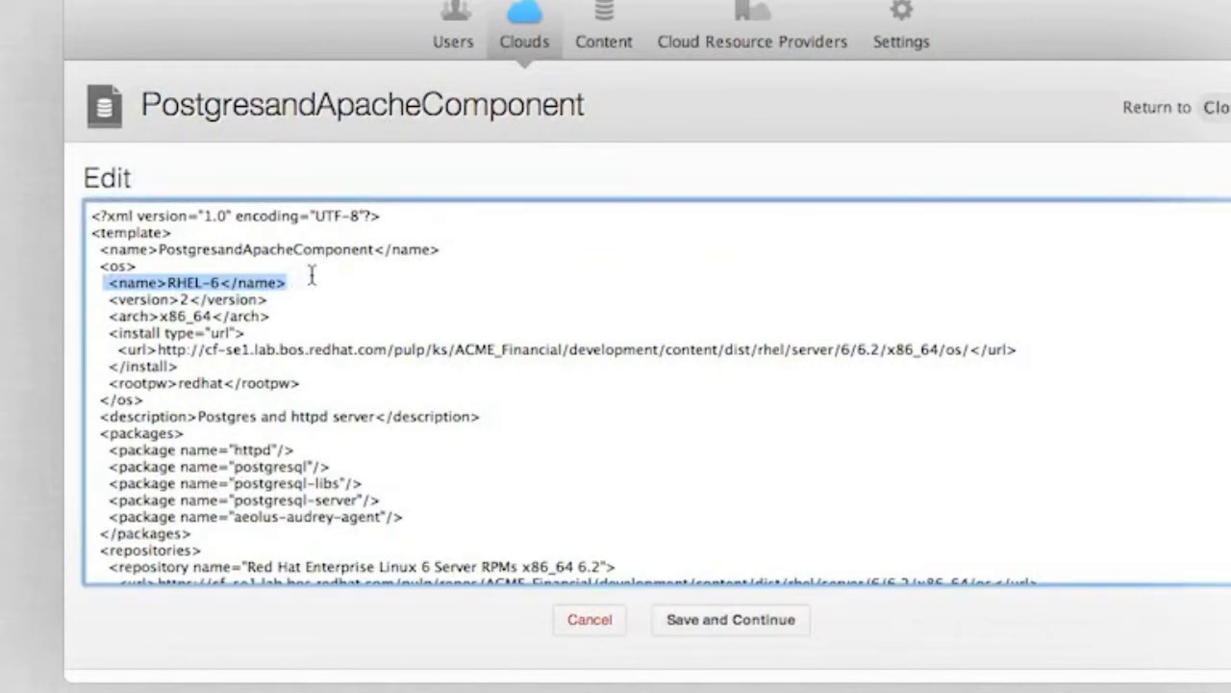
drag(147, 349, 1040, 349)
double_click(252, 450)
double_click(268, 466)
double_click(274, 483)
double_click(289, 499)
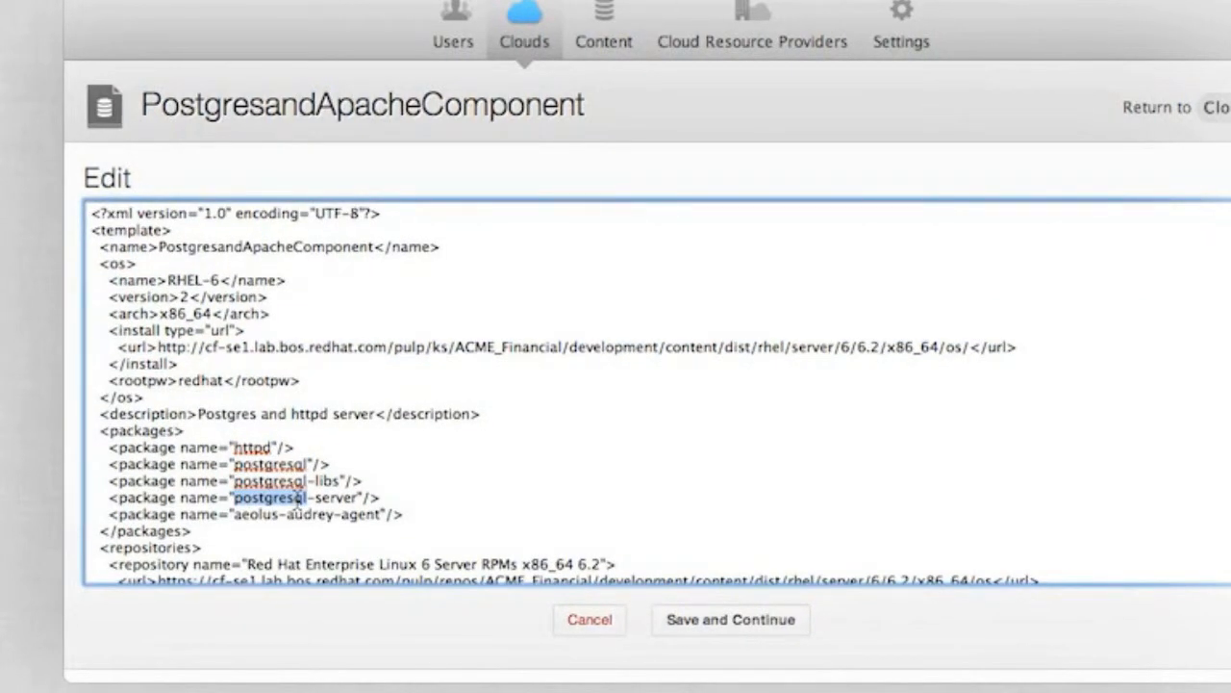
click(395, 483)
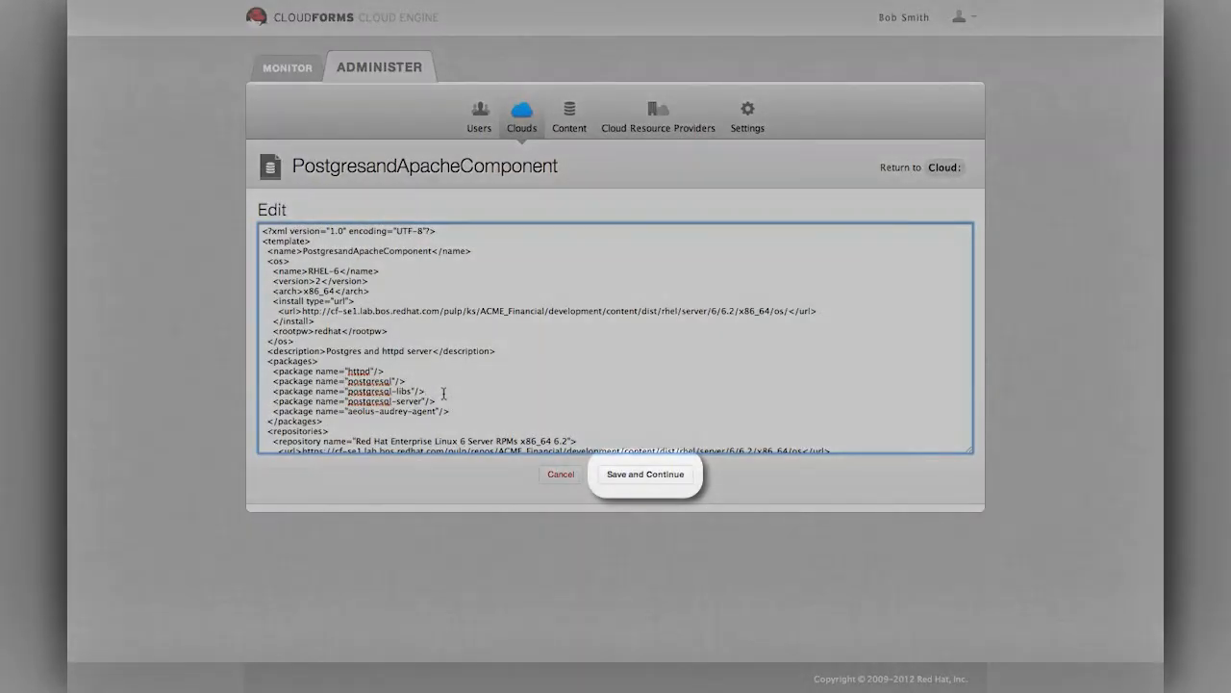
click(635, 473)
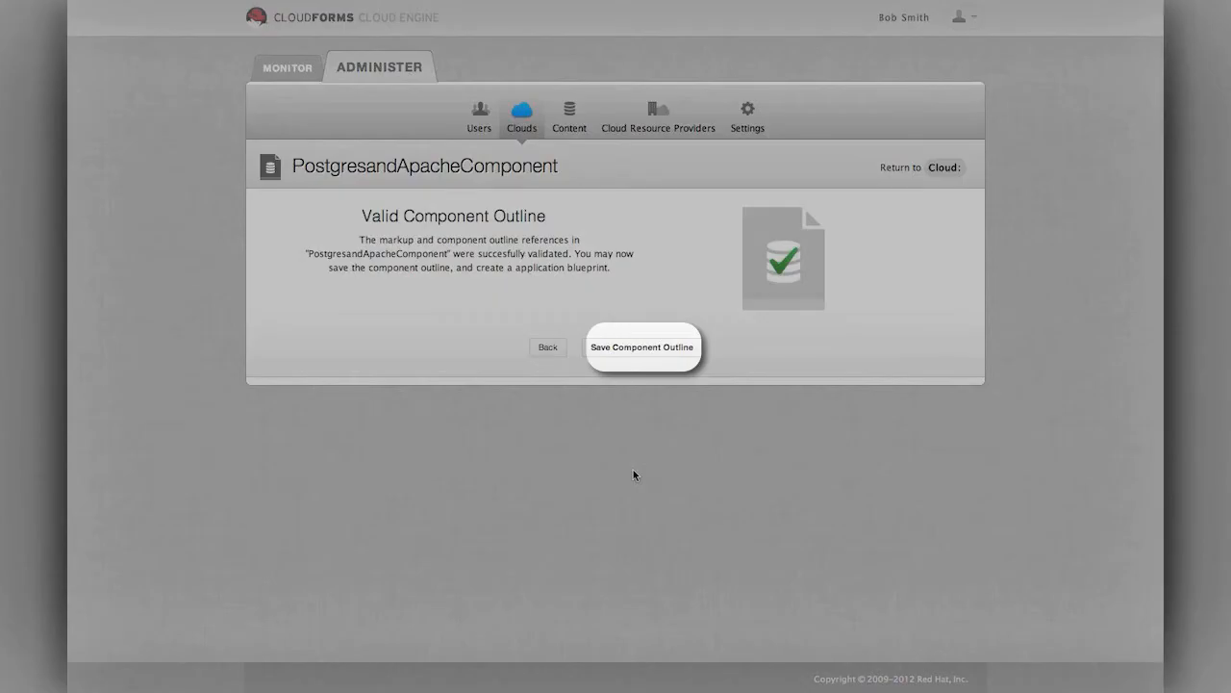
Save the PostgresandApacheComponent outline and build images for RHEV-M and VMware vSphere
click(647, 365)
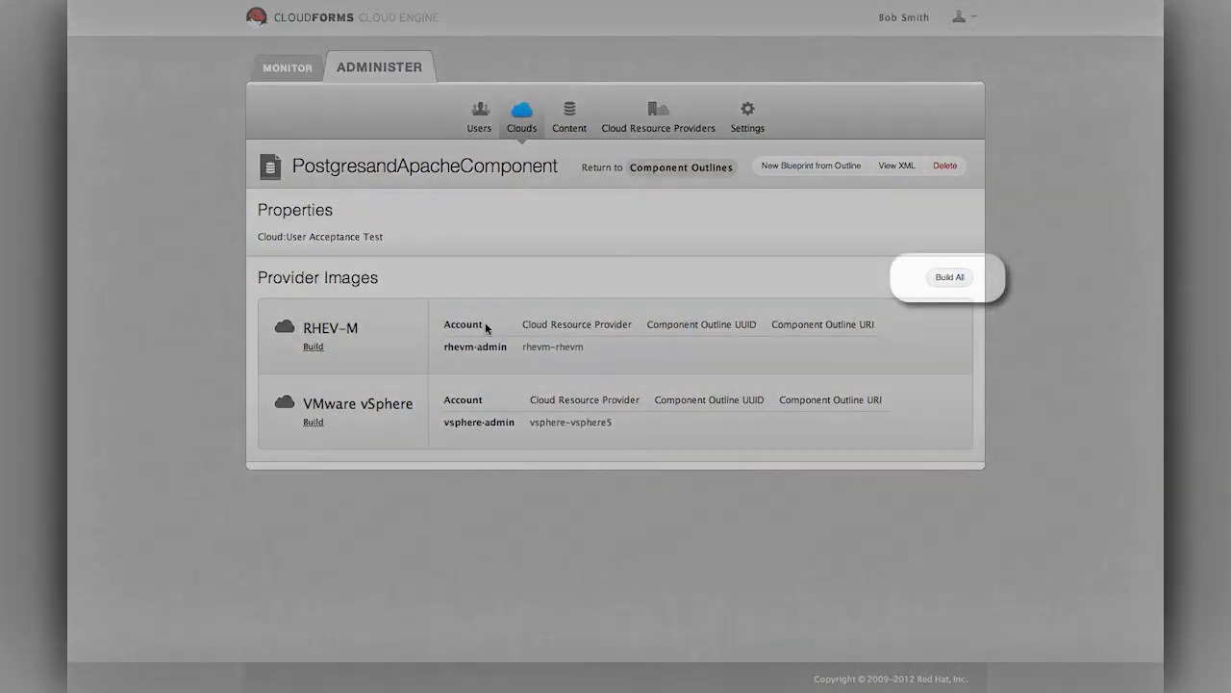
click(950, 278)
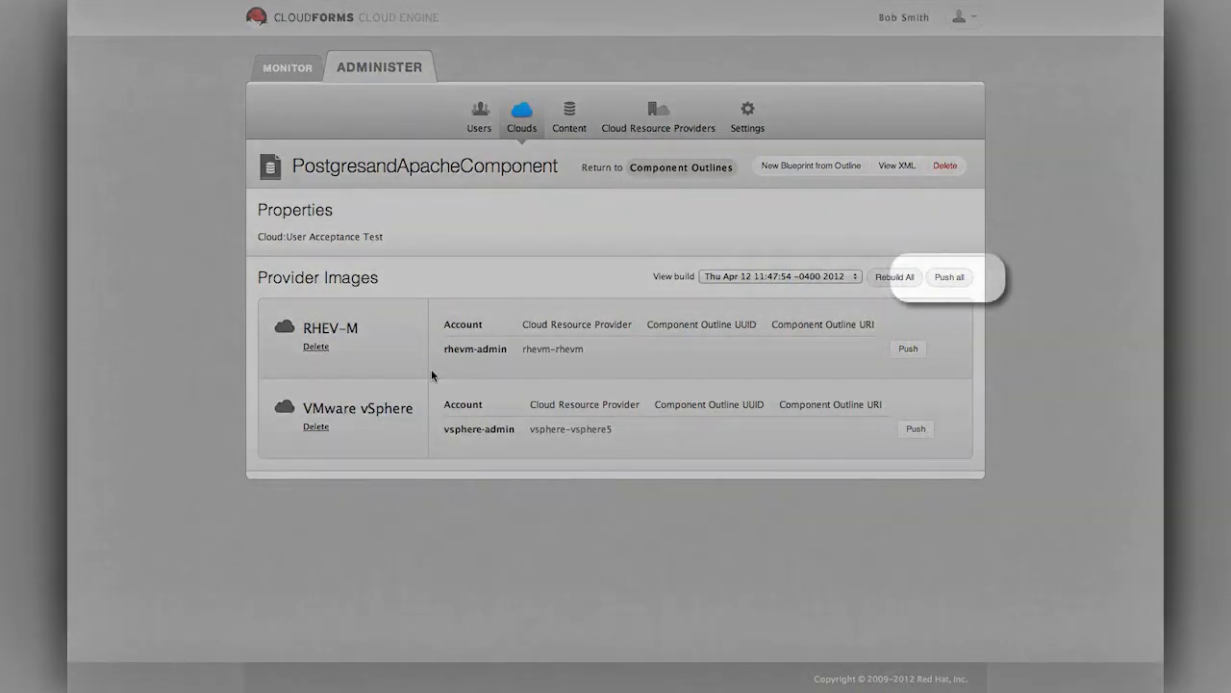
Push all built images to RHEV-M and vSphere until each lists an outline UUID
click(955, 280)
click(956, 279)
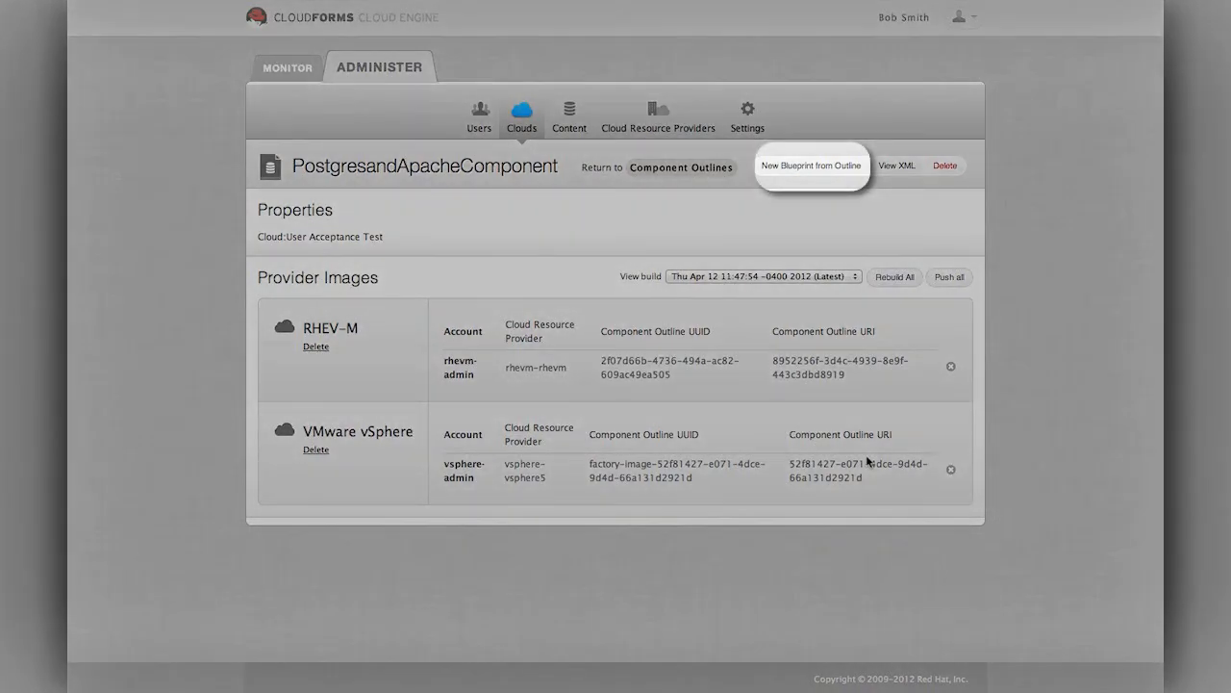
Create a blueprint from the outline named Online Store UAT with Medium profile in UAT Catalog
click(811, 179)
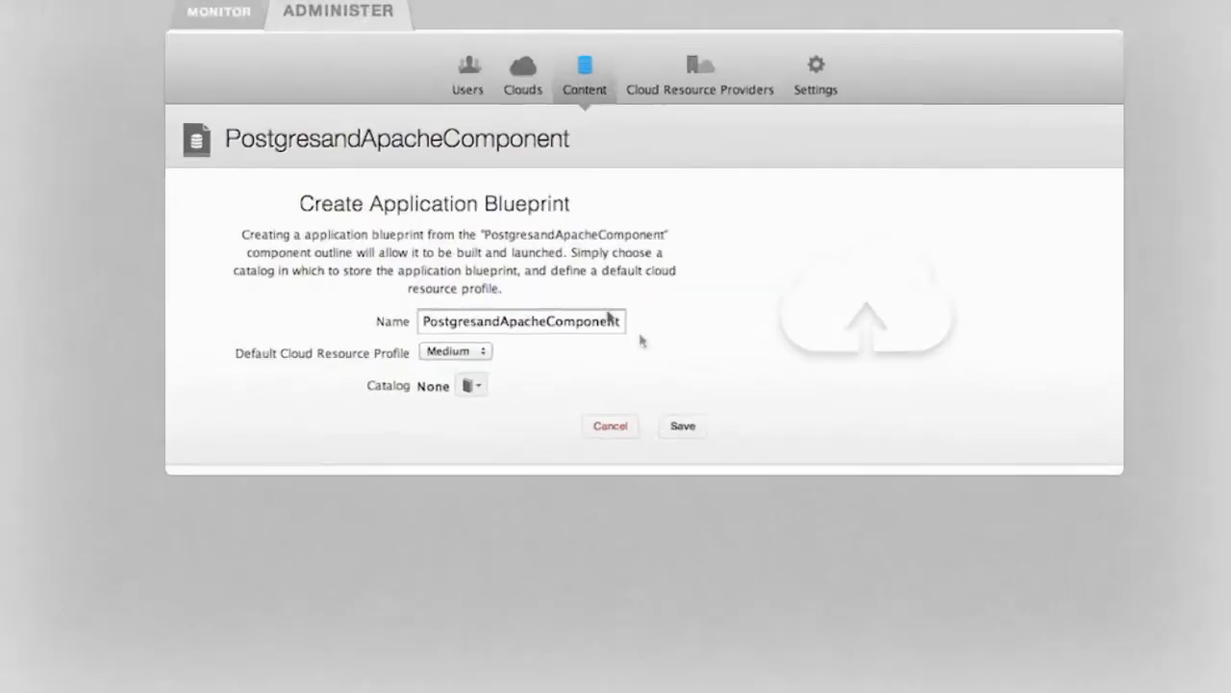
double_click(491, 323)
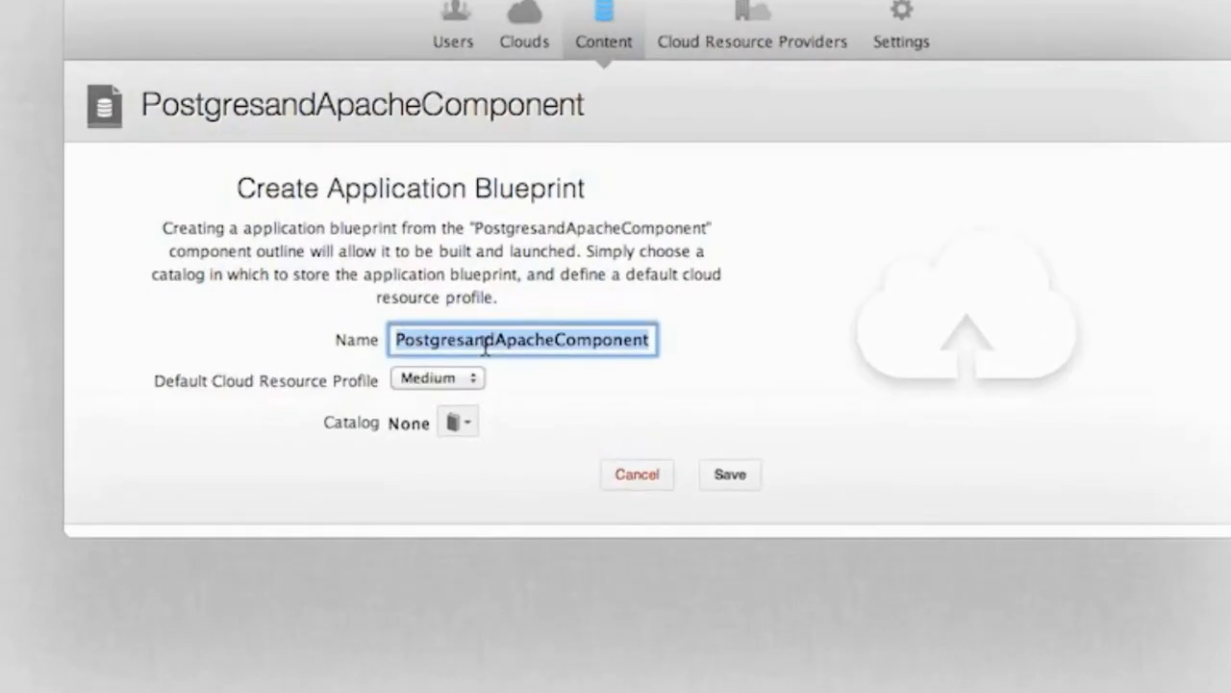
text(Online)
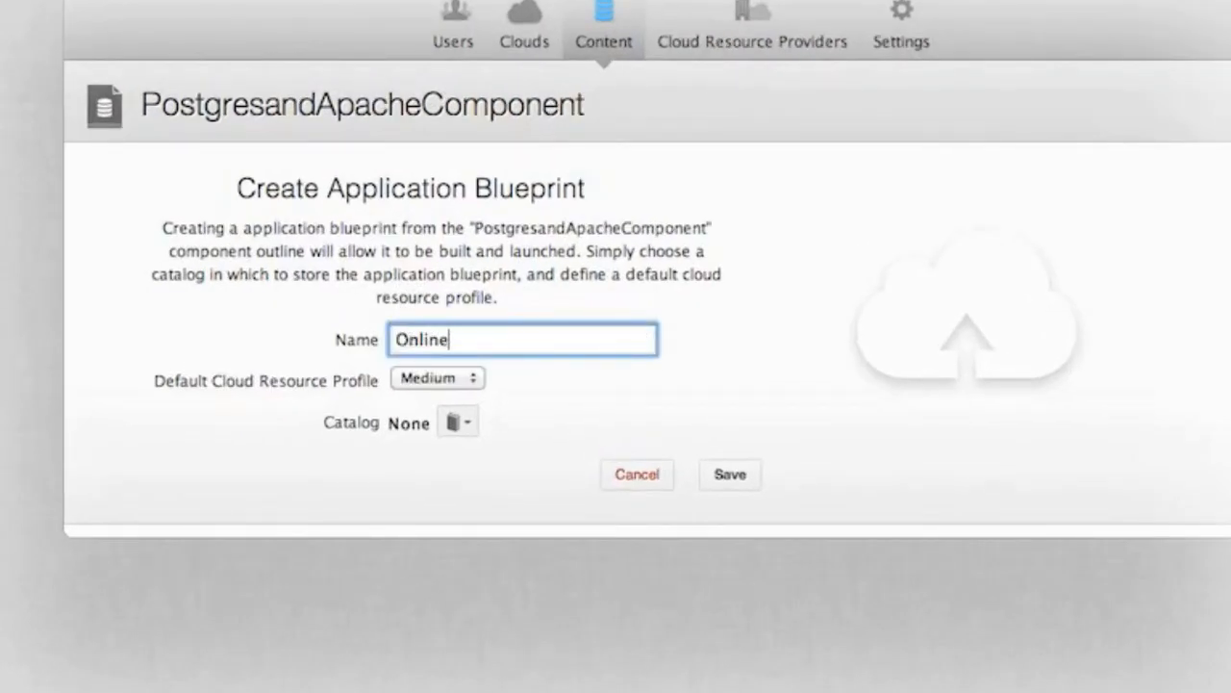
text( Store UATC)
key(BackSpace)
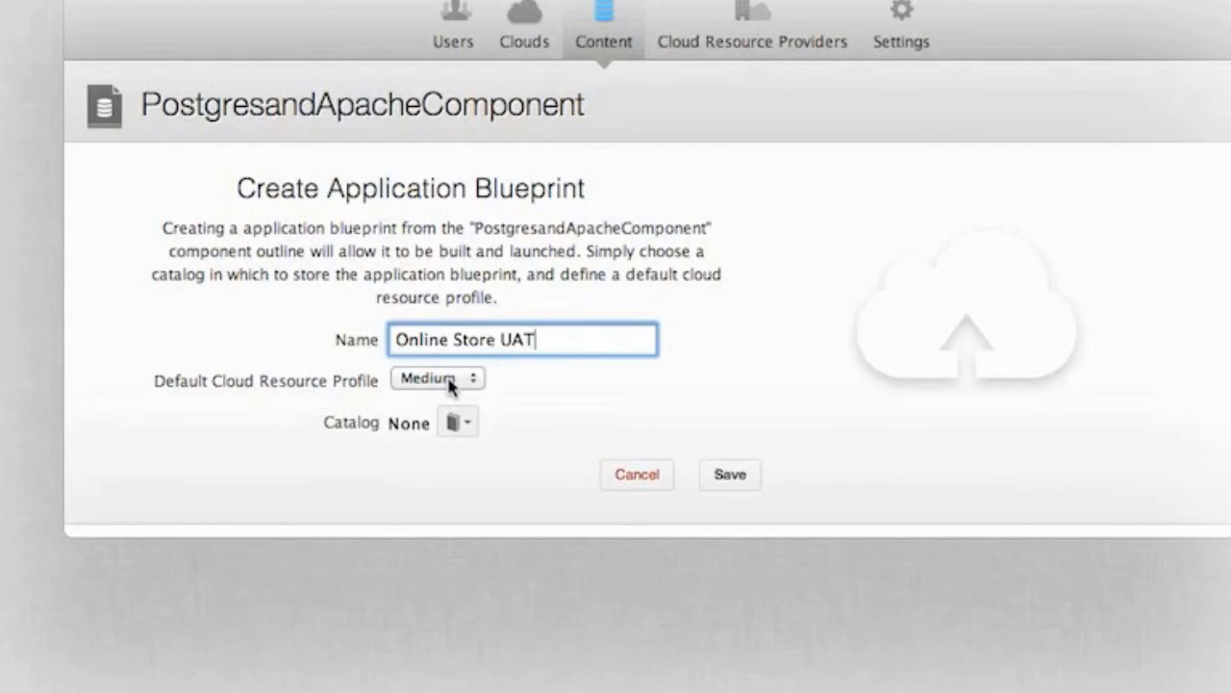
click(477, 381)
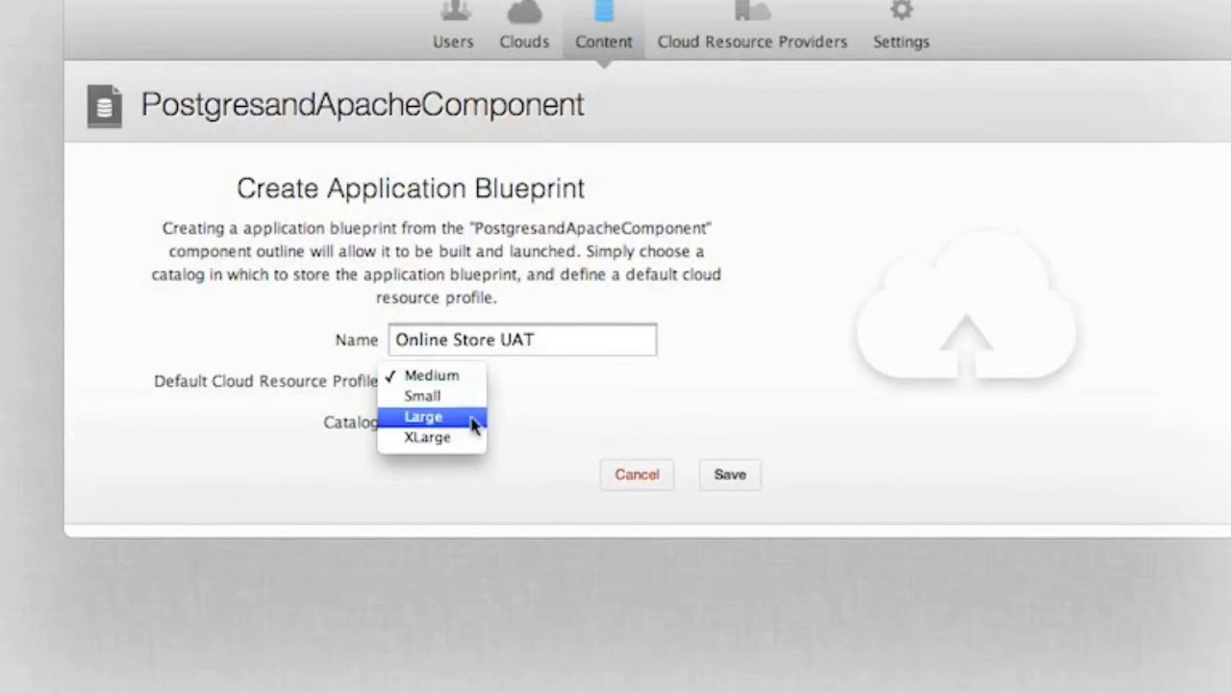
click(469, 380)
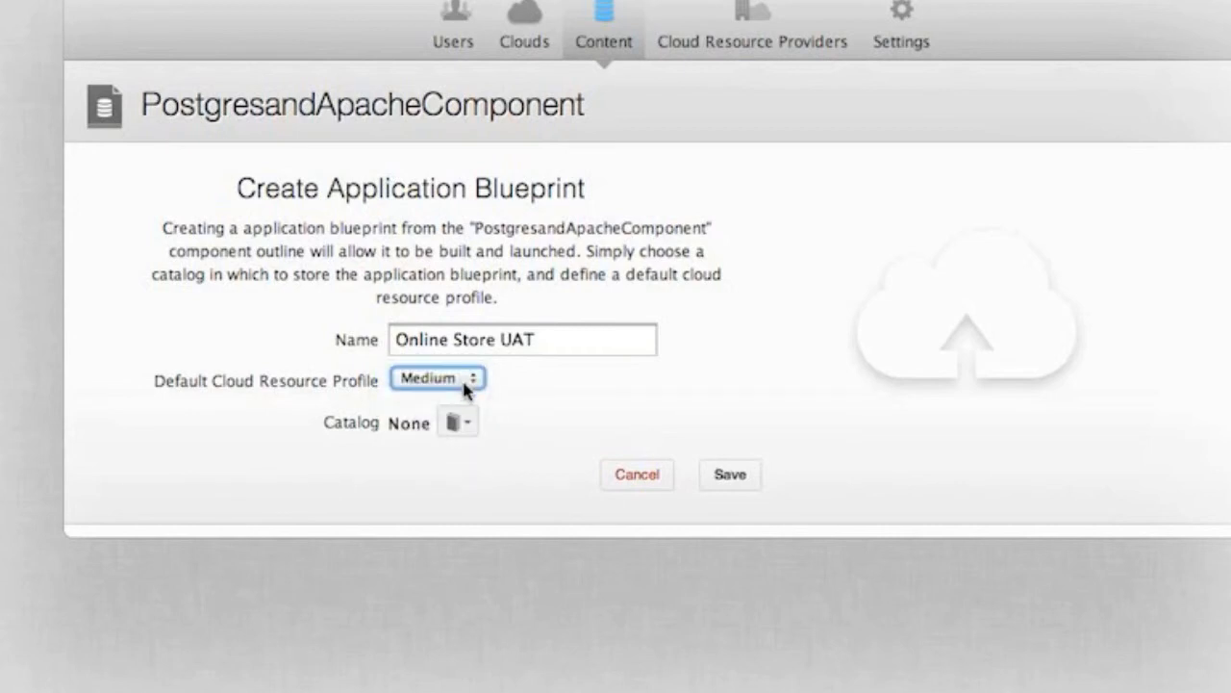
click(456, 423)
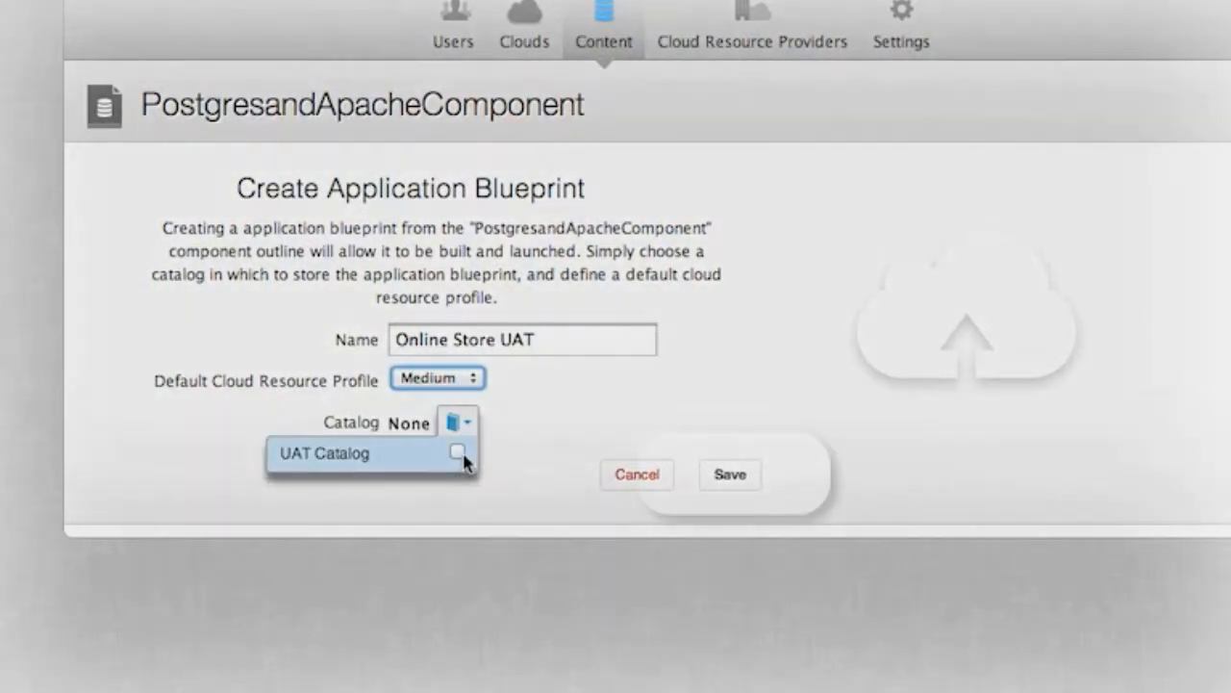
click(461, 459)
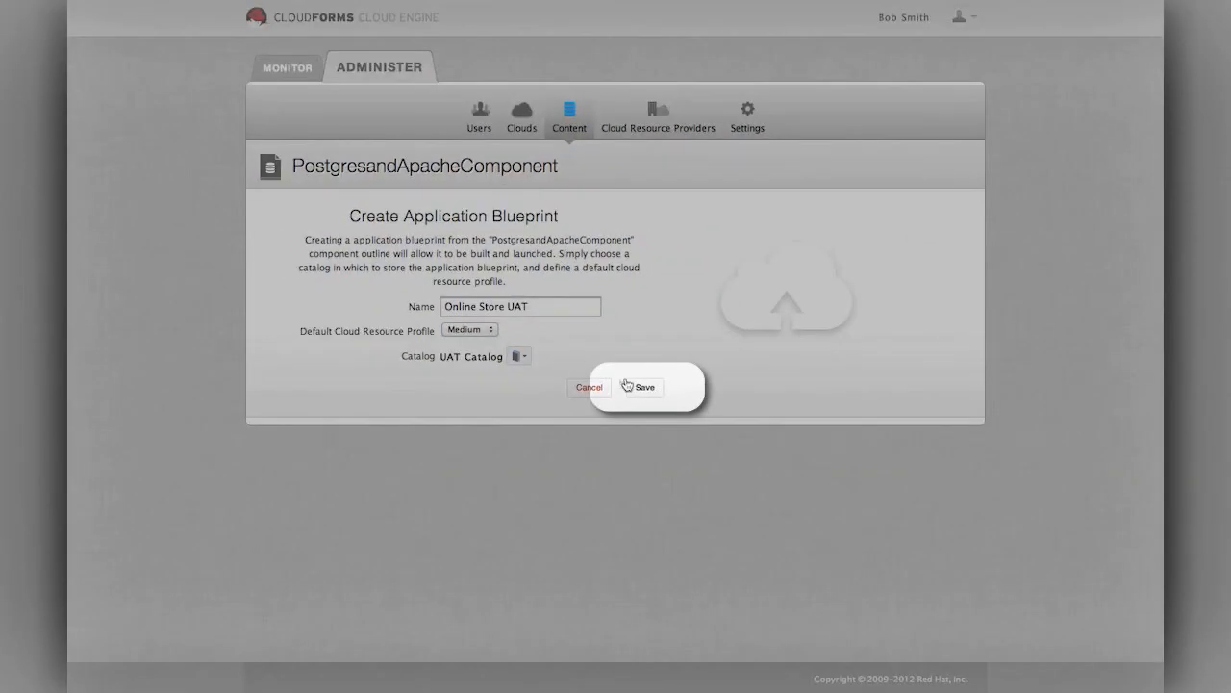
Save the Online Store UAT blueprint and confirm it appears in UAT Catalog
click(726, 477)
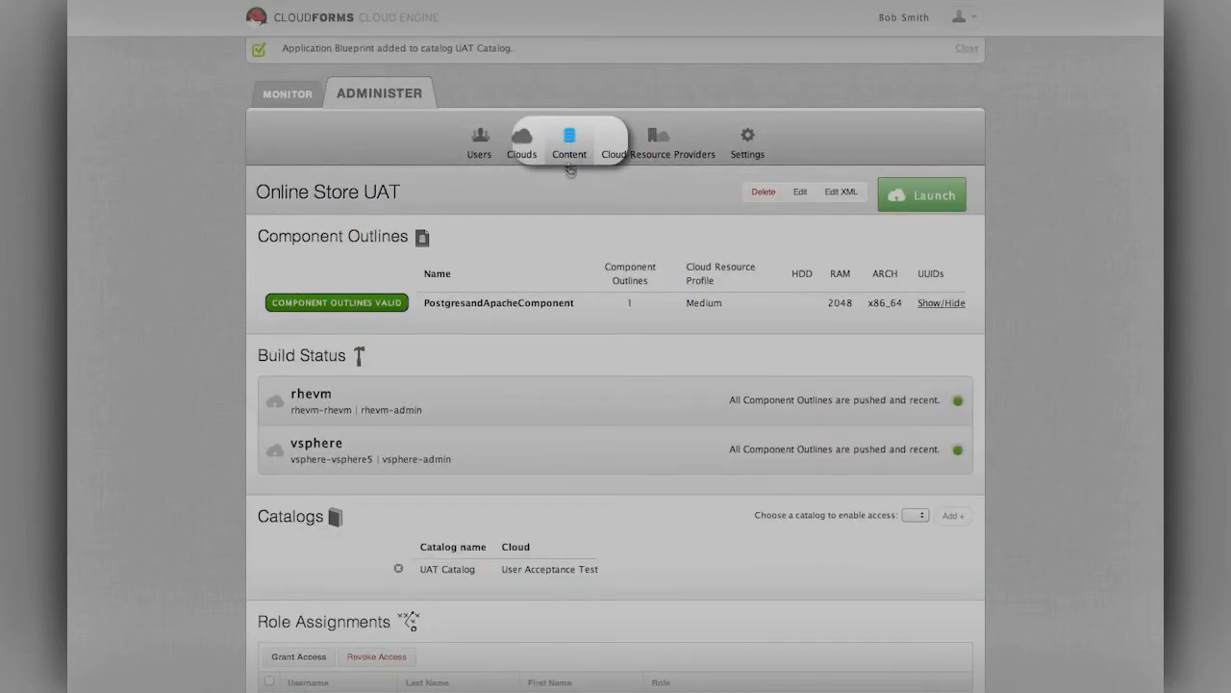
click(567, 157)
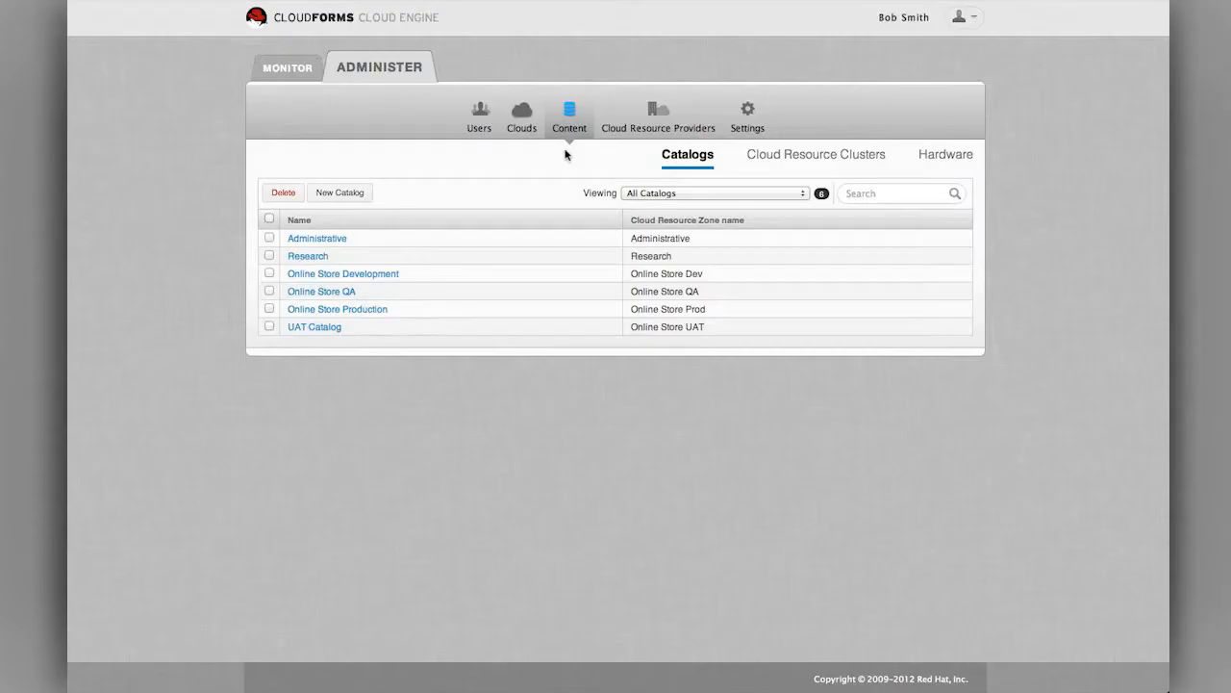
click(314, 327)
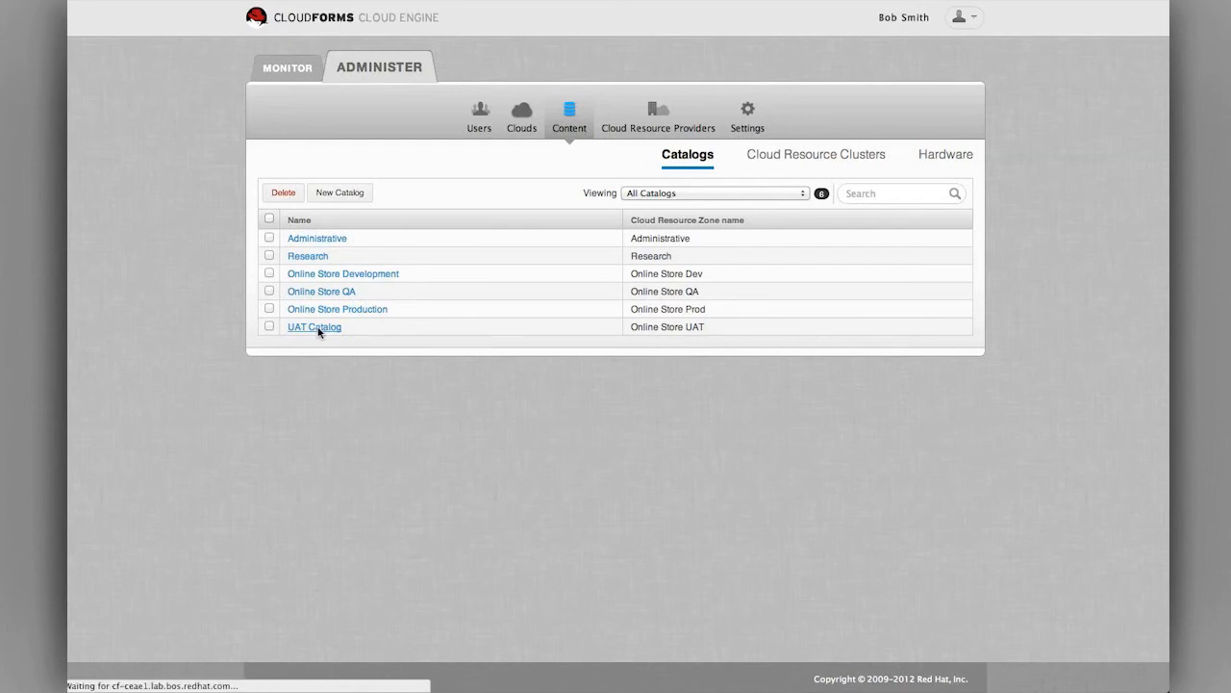